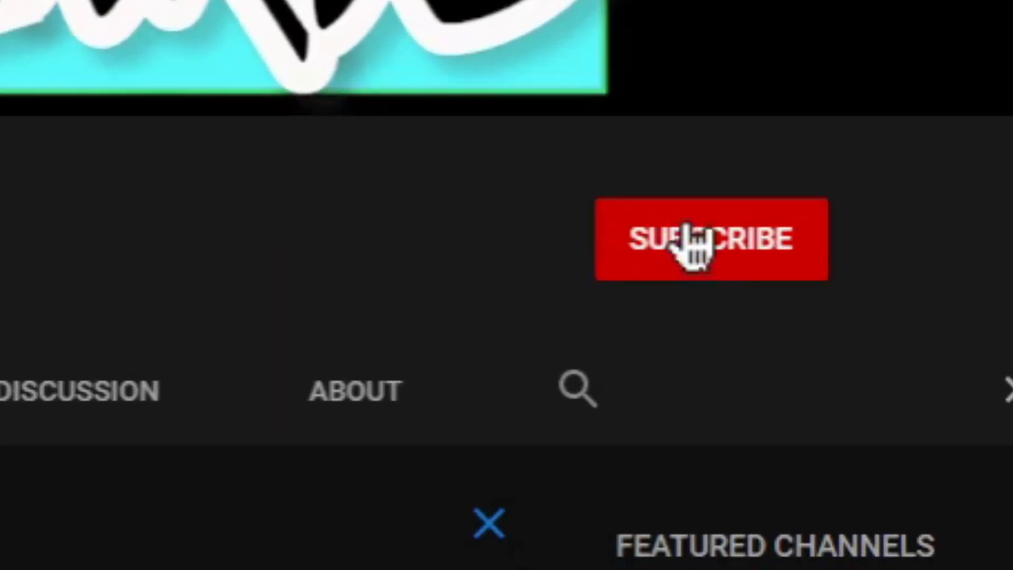
Subscribe to the YouTube channel and set its notification bell to All
{"action": "left_click", "coordinate": [693, 235]}
{"action": "left_click", "coordinate": [796, 236]}
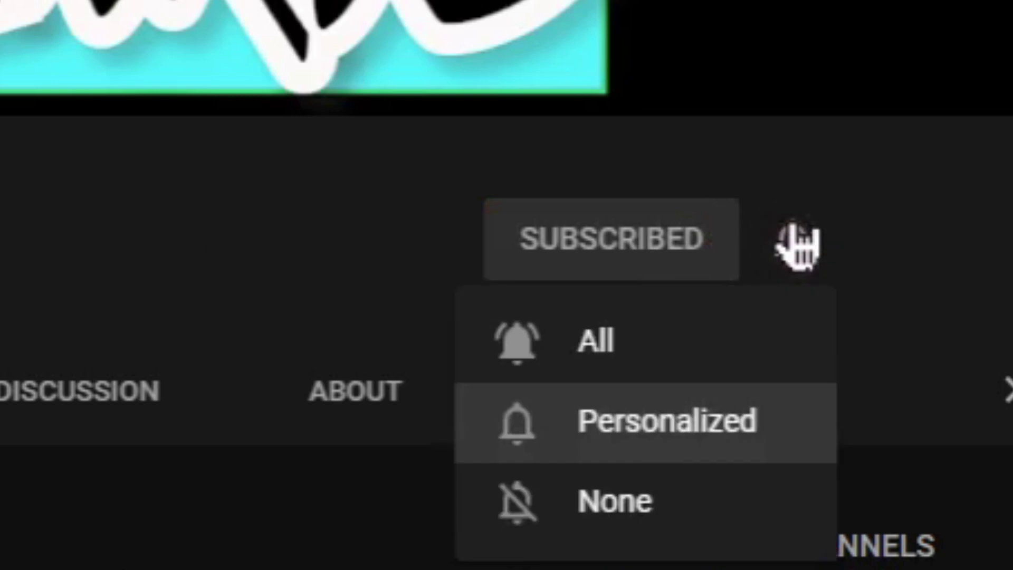
{"action": "left_click", "coordinate": [644, 350]}
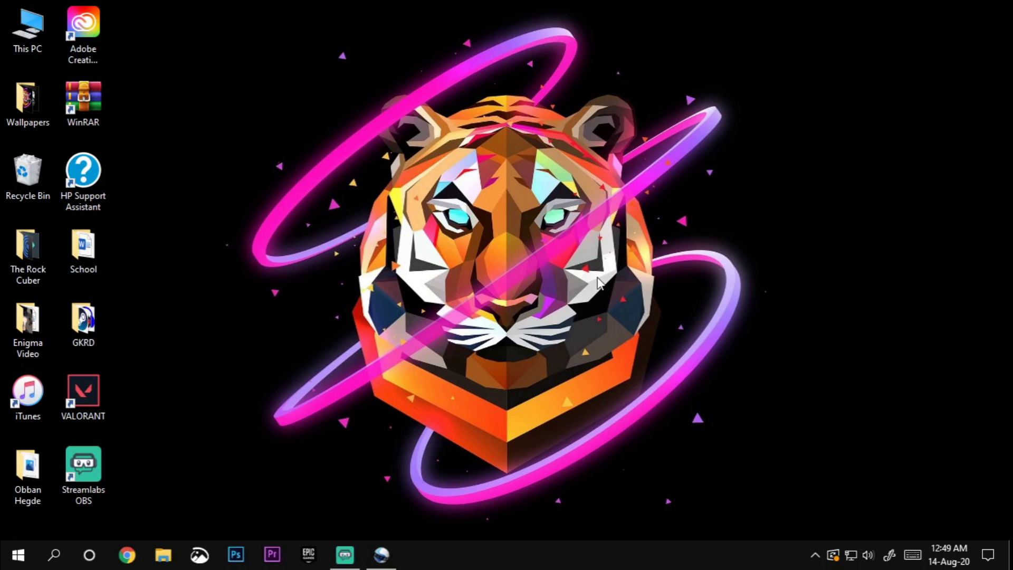
Bring the OpenShot project with the clip on Track 4 to the front
{"action": "left_click", "coordinate": [395, 555]}
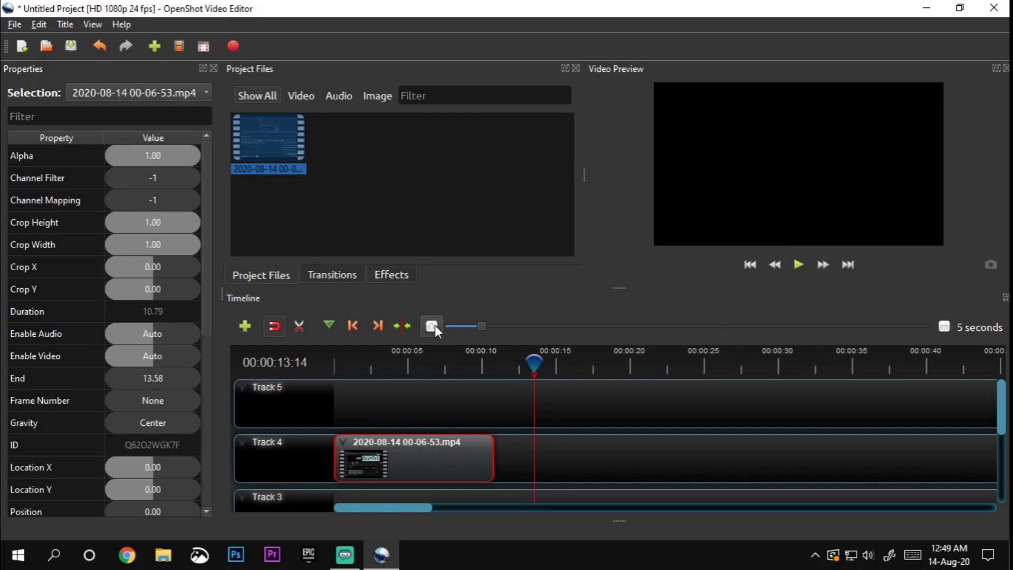
Zoom the timeline to one-second steps and preview the clip from the start to 00:00:03:10
{"action": "left_click_drag", "start_coordinate": [534, 362], "coordinate": [315, 368]}
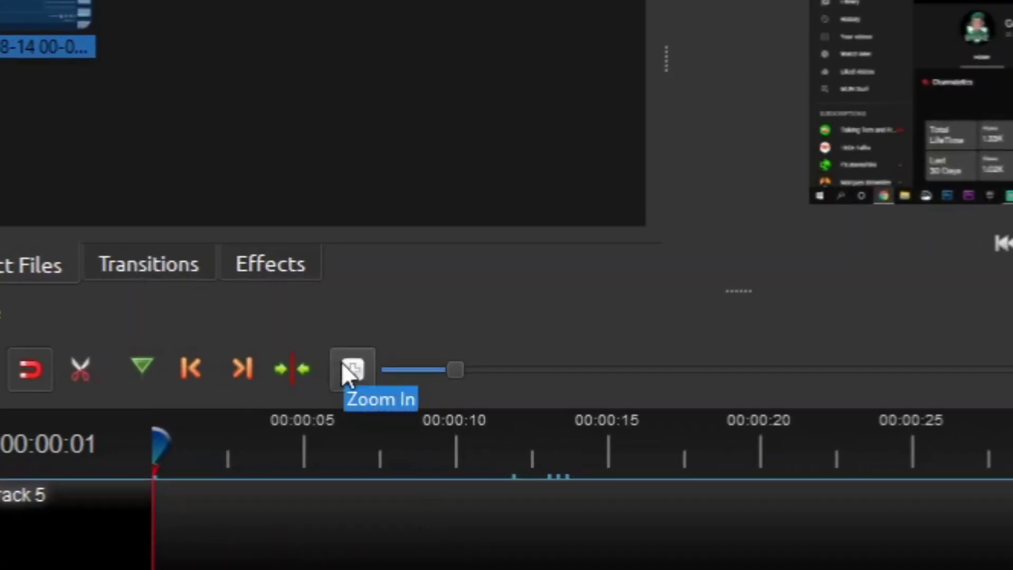
{"action": "left_click", "coordinate": [364, 354]}
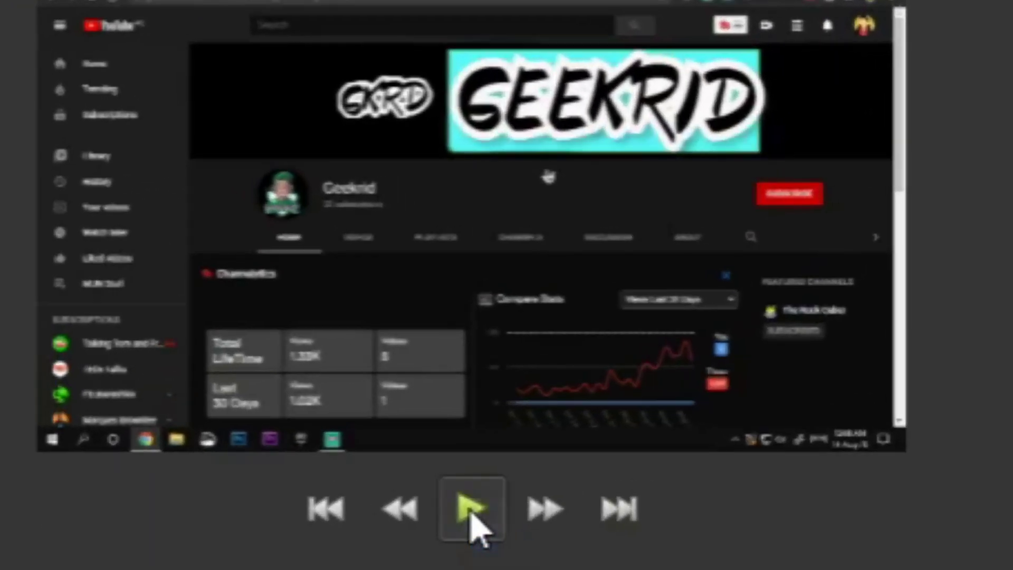
{"action": "left_click", "coordinate": [471, 511]}
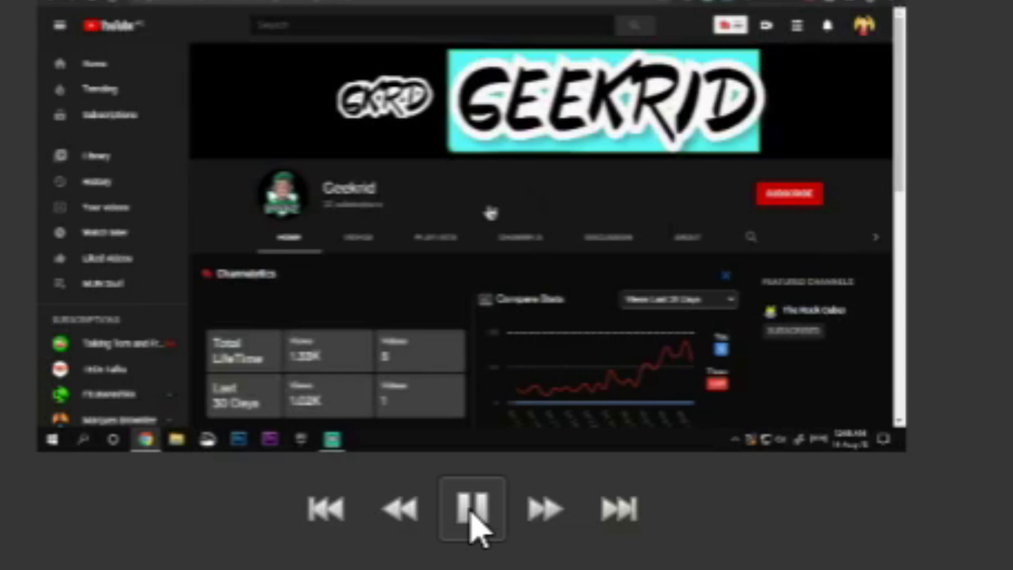
{"action": "left_click", "coordinate": [470, 509]}
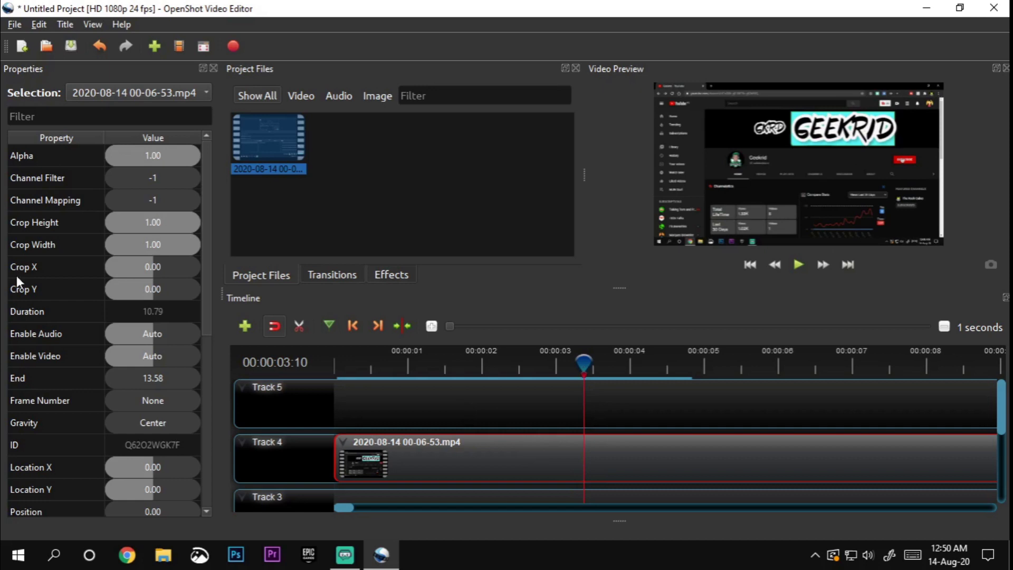
Open the clip's properties and insert Scale Y and Scale X keyframes at 00:00:03:10
{"action": "right_click", "coordinate": [585, 445]}
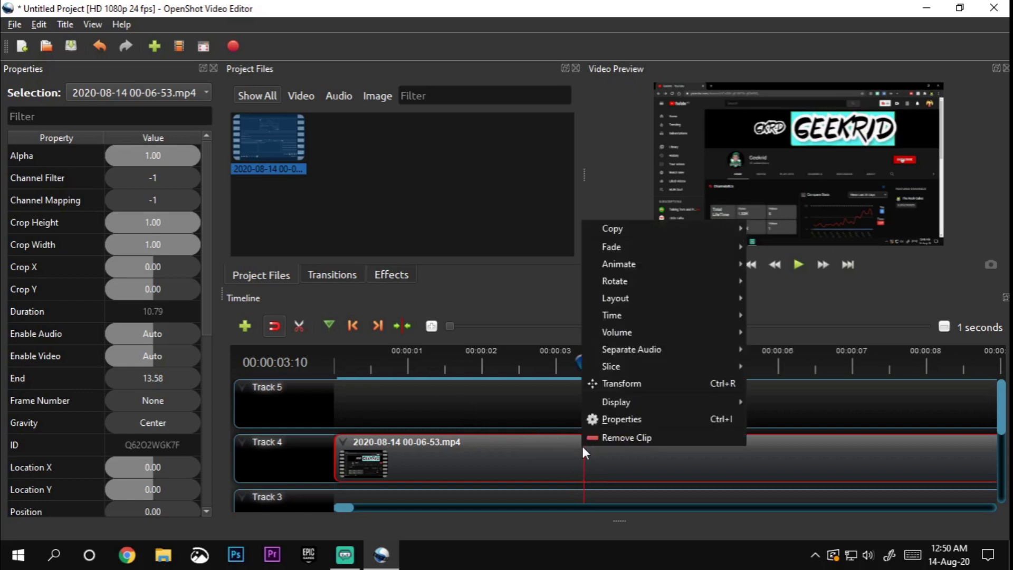
{"action": "left_click", "coordinate": [626, 421]}
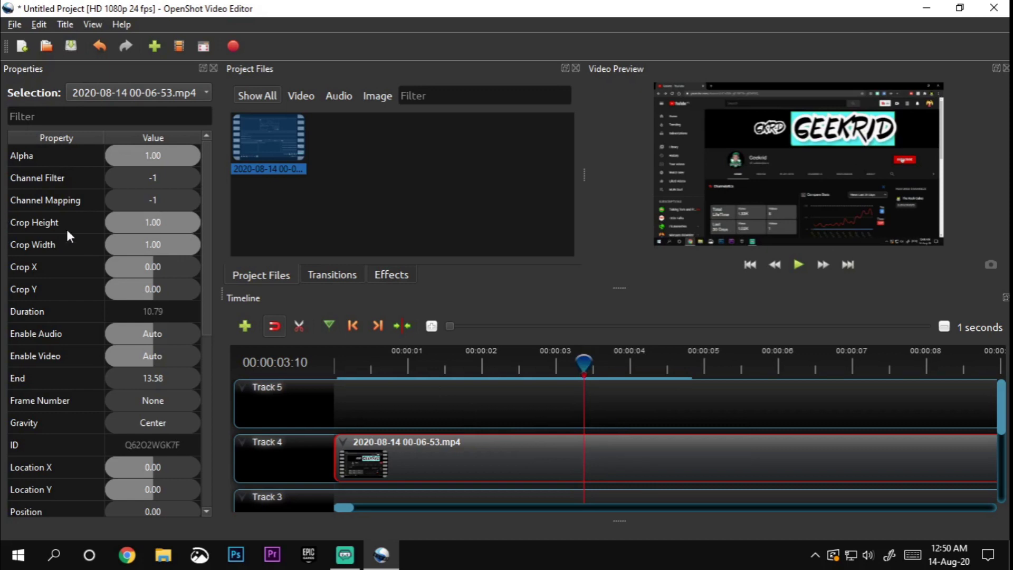
{"action": "scroll", "coordinate": [152, 322], "scroll_direction": "down", "scroll_amount": 5}
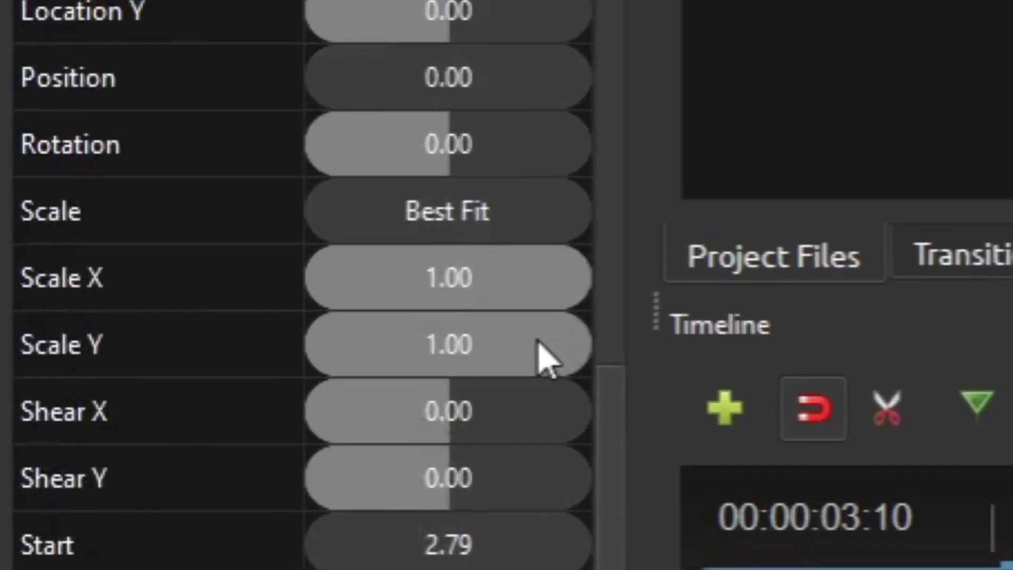
{"action": "right_click", "coordinate": [540, 342]}
{"action": "left_click", "coordinate": [593, 365]}
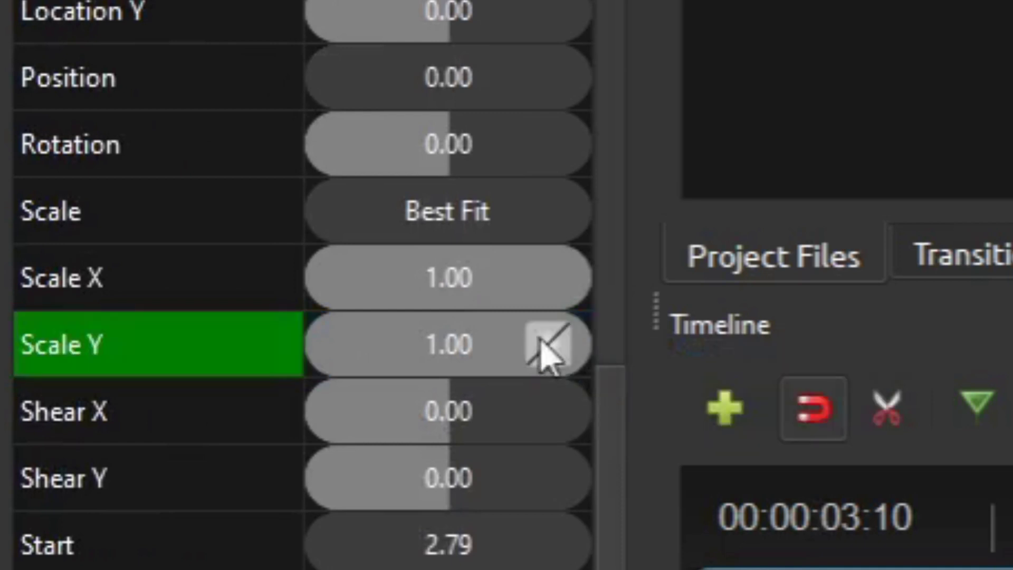
{"action": "right_click", "coordinate": [445, 275]}
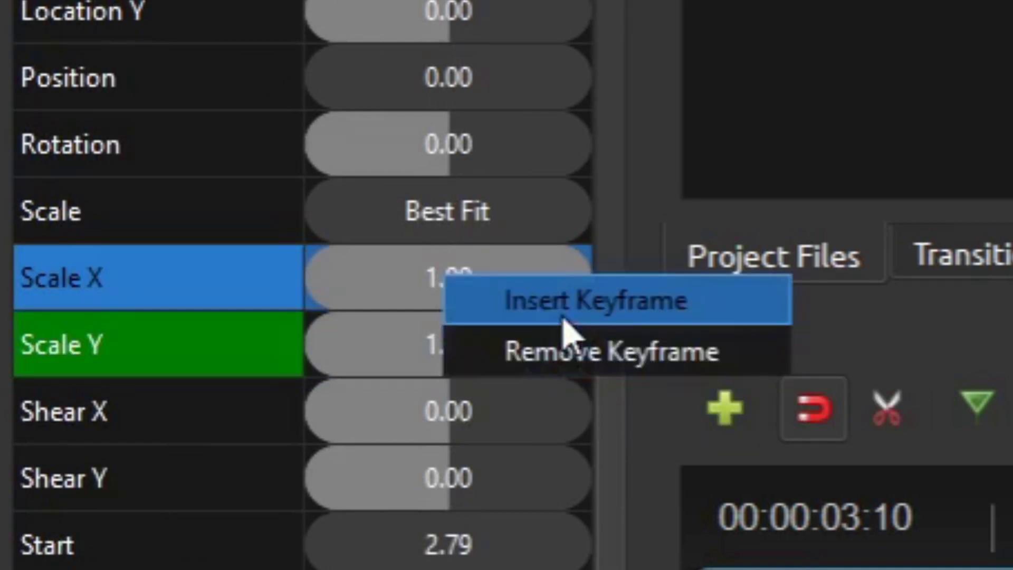
{"action": "left_click", "coordinate": [563, 319]}
Insert Location X and Location Y keyframes at 00:00:03:10
{"action": "right_click", "coordinate": [471, 91]}
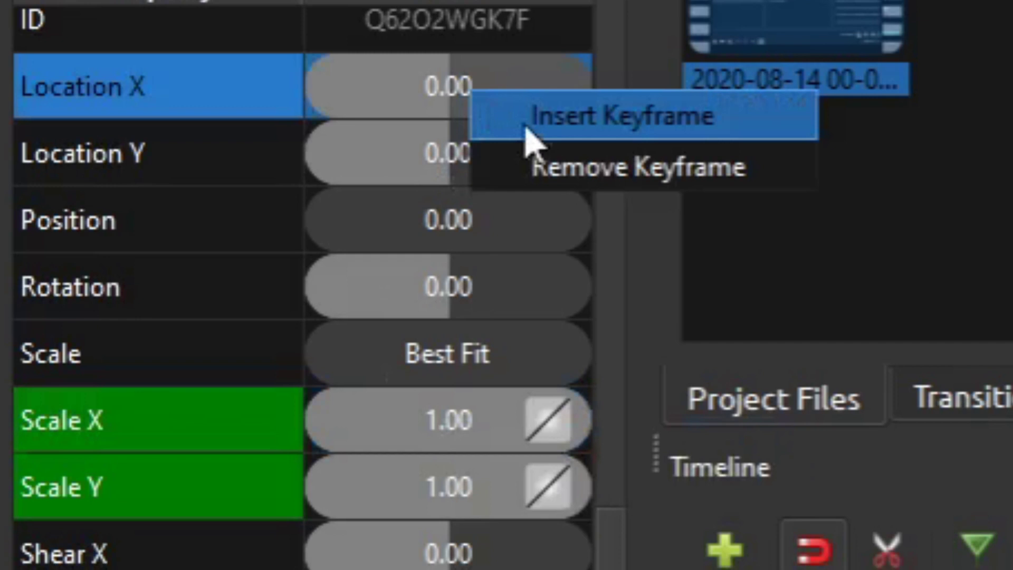
{"action": "left_click", "coordinate": [526, 129]}
{"action": "right_click", "coordinate": [453, 141]}
{"action": "left_click", "coordinate": [536, 158]}
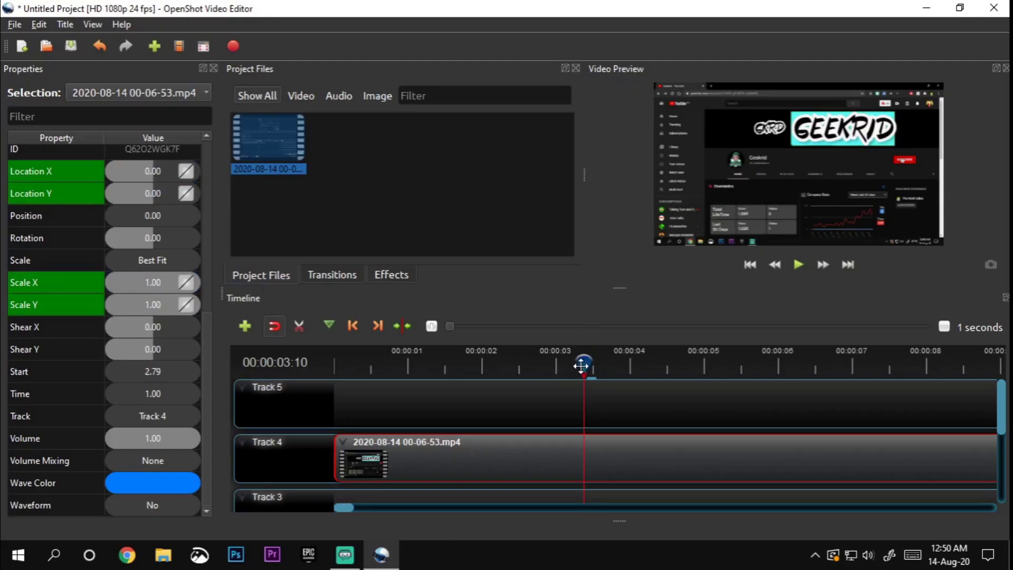
{"action": "left_click_drag", "start_coordinate": [582, 365], "coordinate": [586, 368]}
At 00:00:02:21, insert Scale Y, Scale X, Location Y and Location X keyframes, then preview
{"action": "left_click_drag", "start_coordinate": [583, 368], "coordinate": [545, 366]}
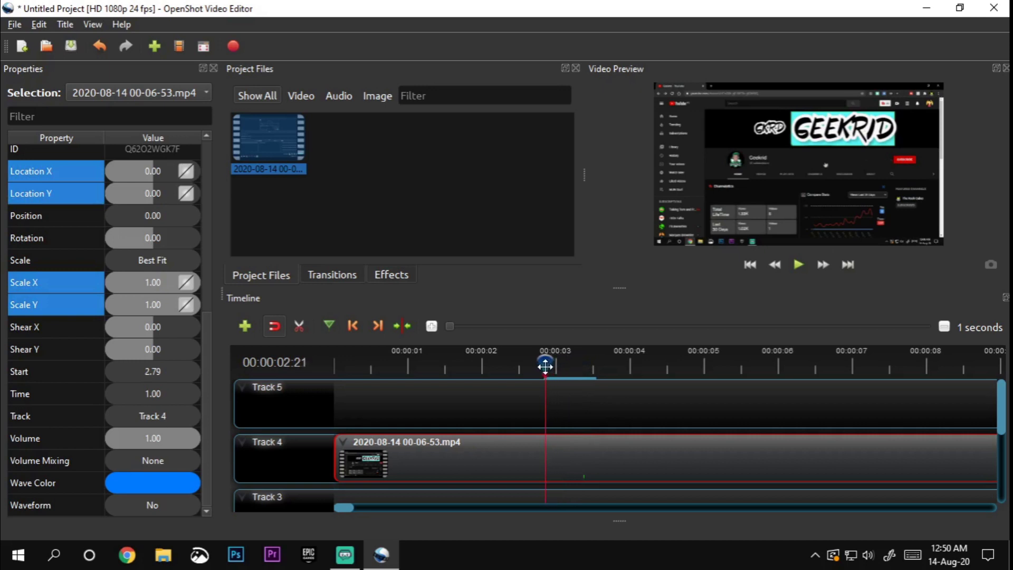
{"action": "right_click", "coordinate": [160, 302]}
{"action": "left_click", "coordinate": [198, 364]}
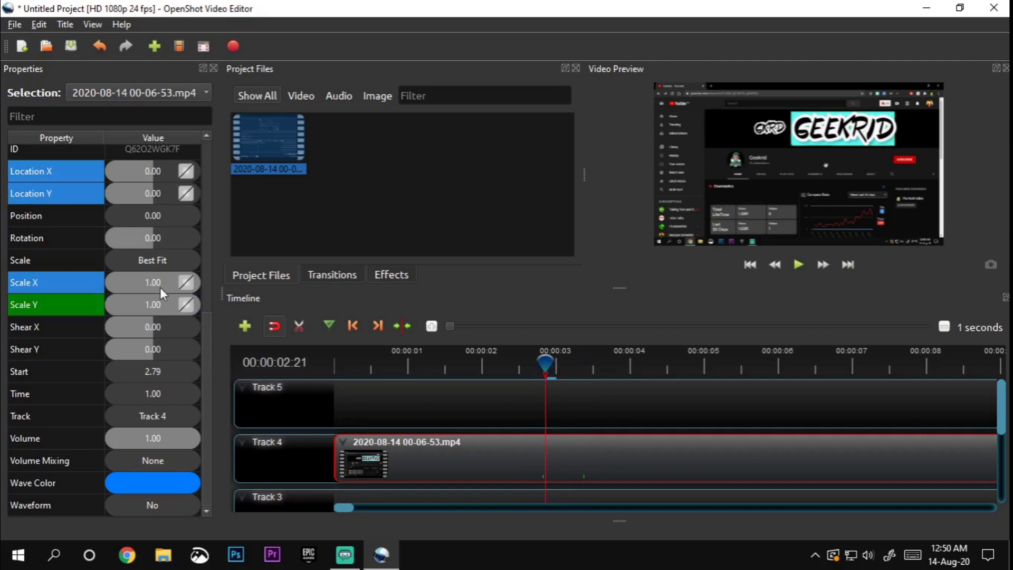
{"action": "right_click", "coordinate": [161, 290]}
{"action": "left_click", "coordinate": [193, 342]}
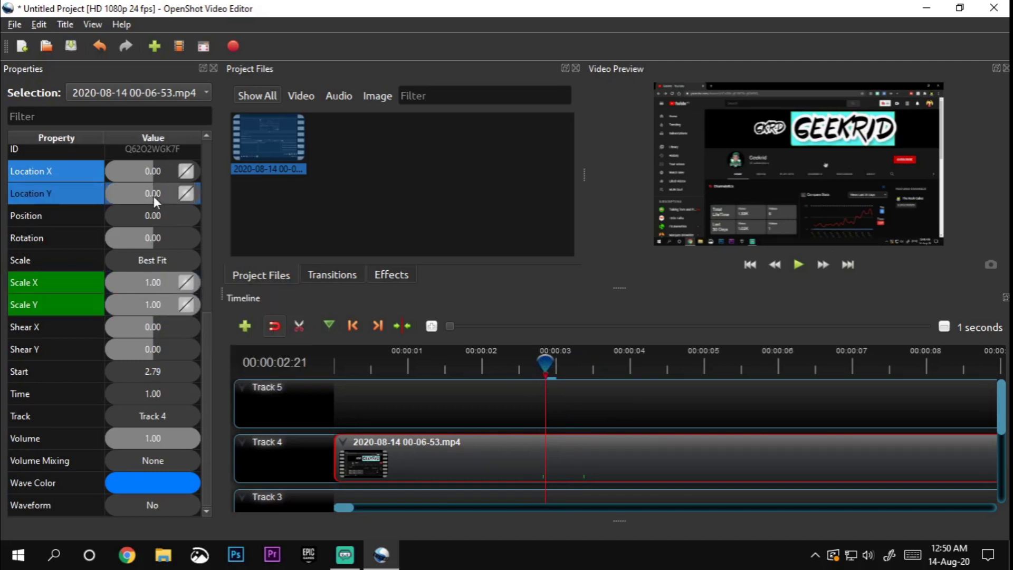
{"action": "right_click", "coordinate": [153, 196]}
{"action": "left_click", "coordinate": [184, 238]}
{"action": "right_click", "coordinate": [157, 165]}
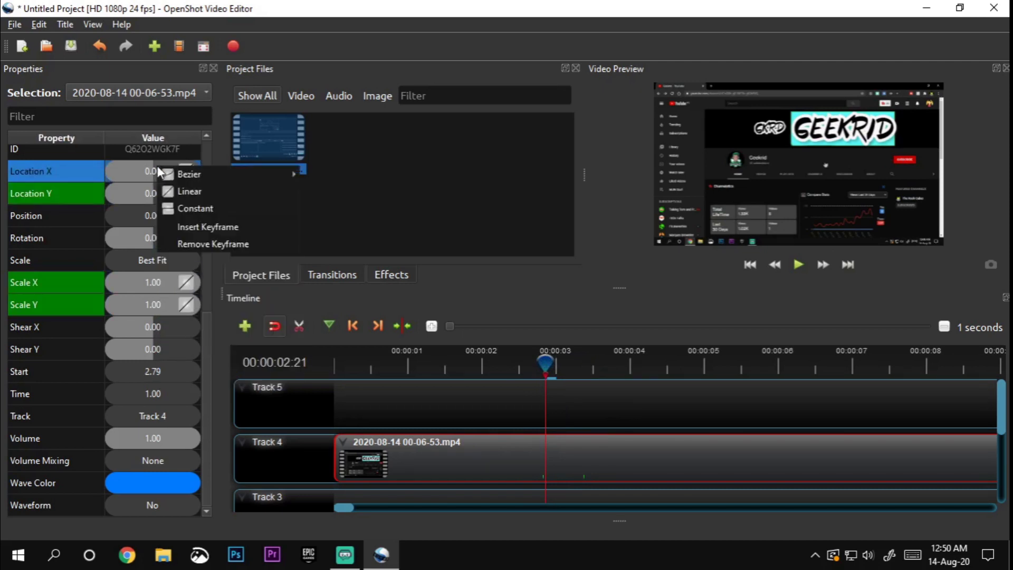
{"action": "left_click", "coordinate": [203, 226]}
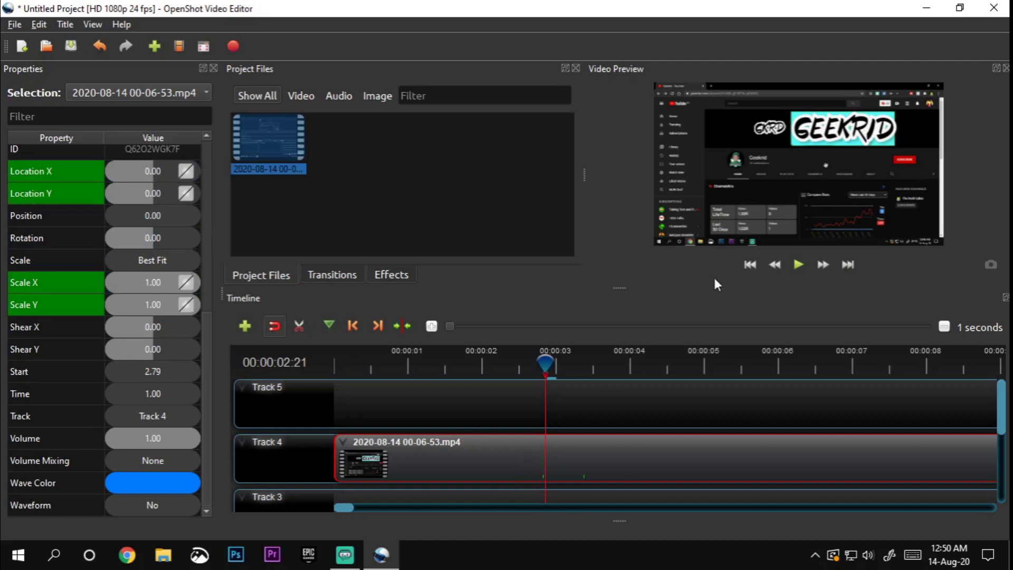
{"action": "left_click", "coordinate": [799, 264]}
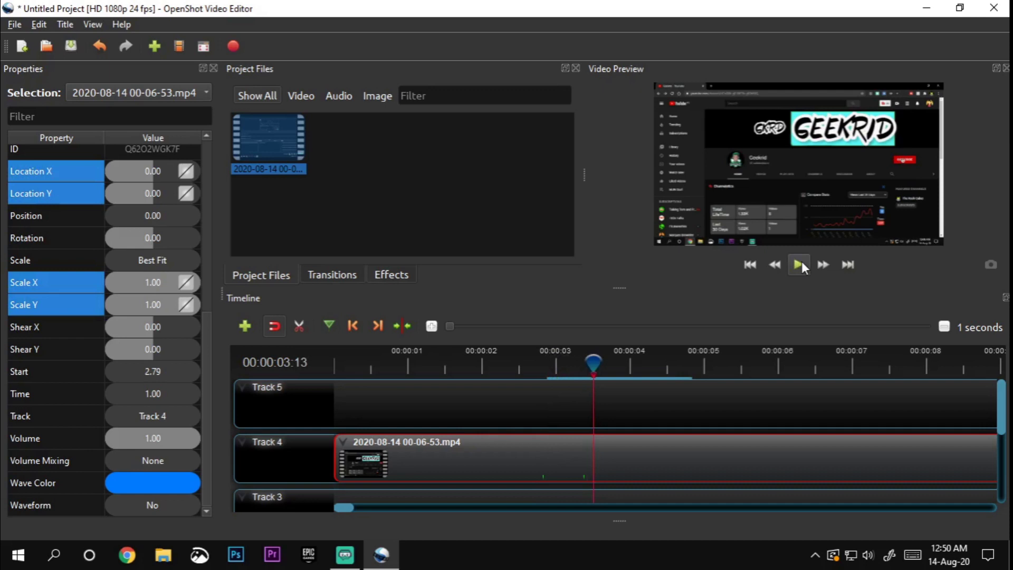
Set Scale X and Scale Y to 3.00 at the 00:00:03:10 keyframe
{"action": "key", "text": "Left"}
{"action": "key", "text": "Left"}
{"action": "key", "text": "Left"}
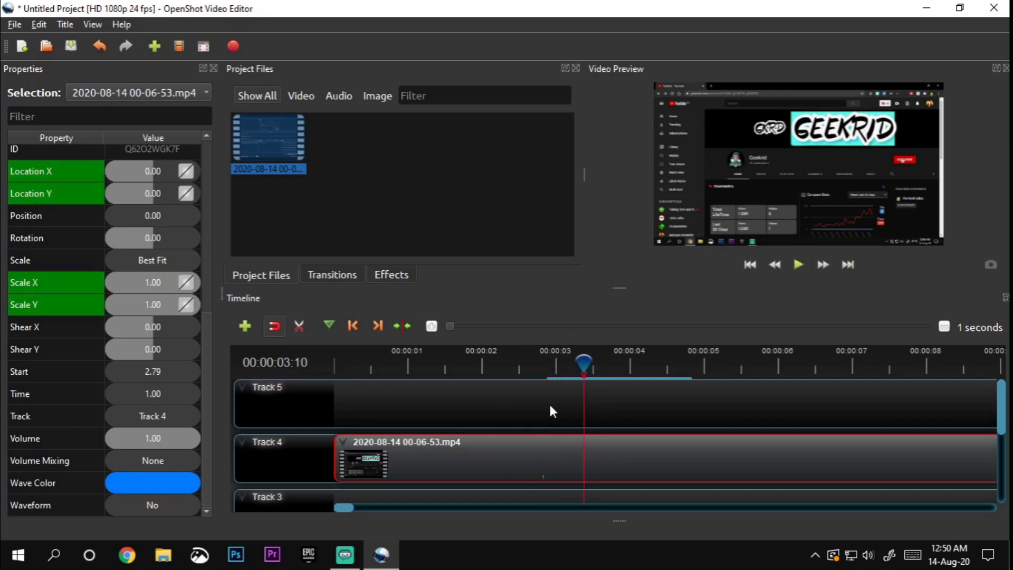
{"action": "double_click", "coordinate": [154, 285]}
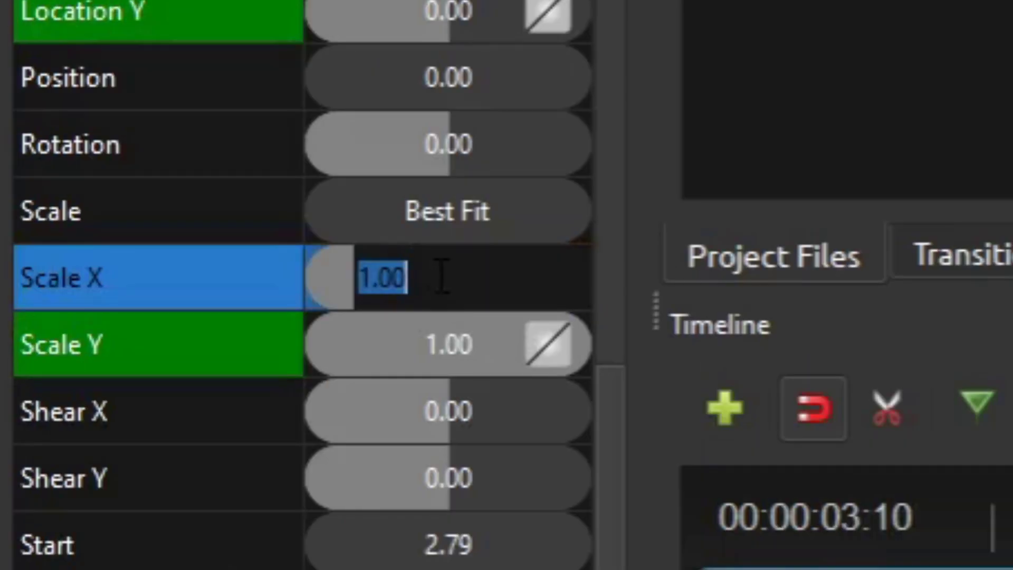
{"action": "type", "text": "3"}
{"action": "key", "text": "Return"}
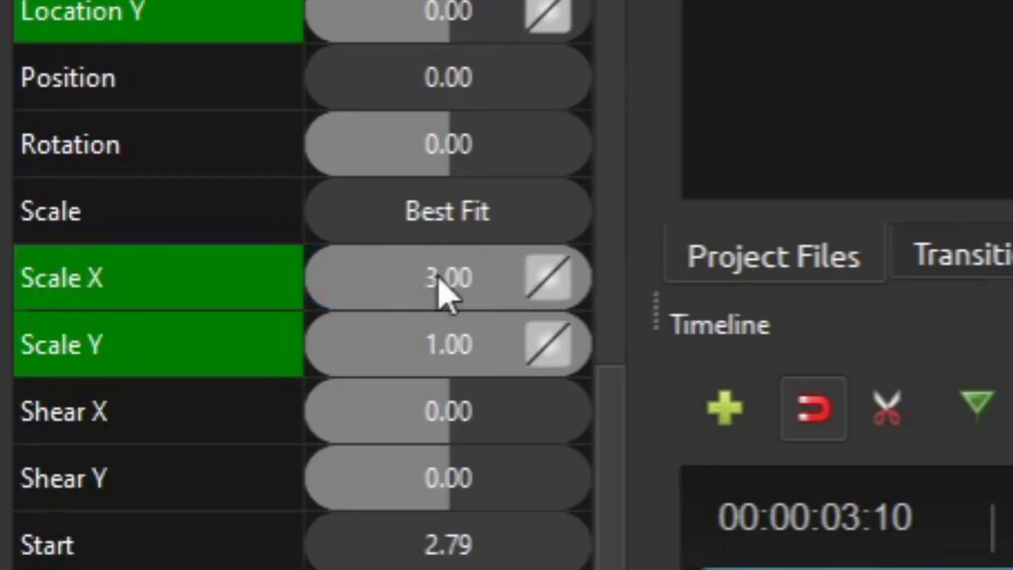
{"action": "double_click", "coordinate": [486, 349]}
{"action": "type", "text": "3"}
{"action": "key", "text": "Return"}
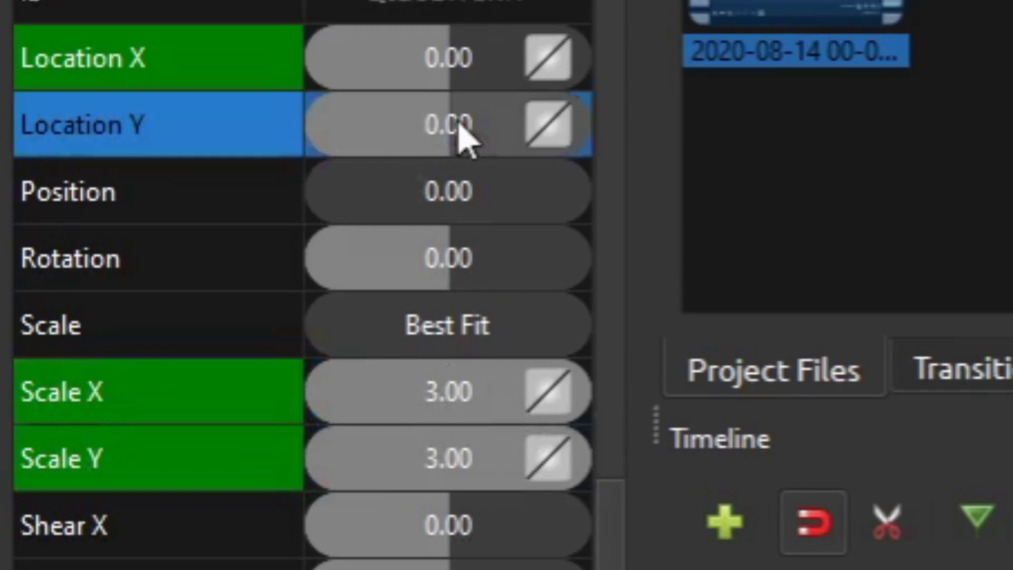
Set Location X to -0.90 to centre the subscribe button, then scrub back to review
{"action": "double_click", "coordinate": [458, 84]}
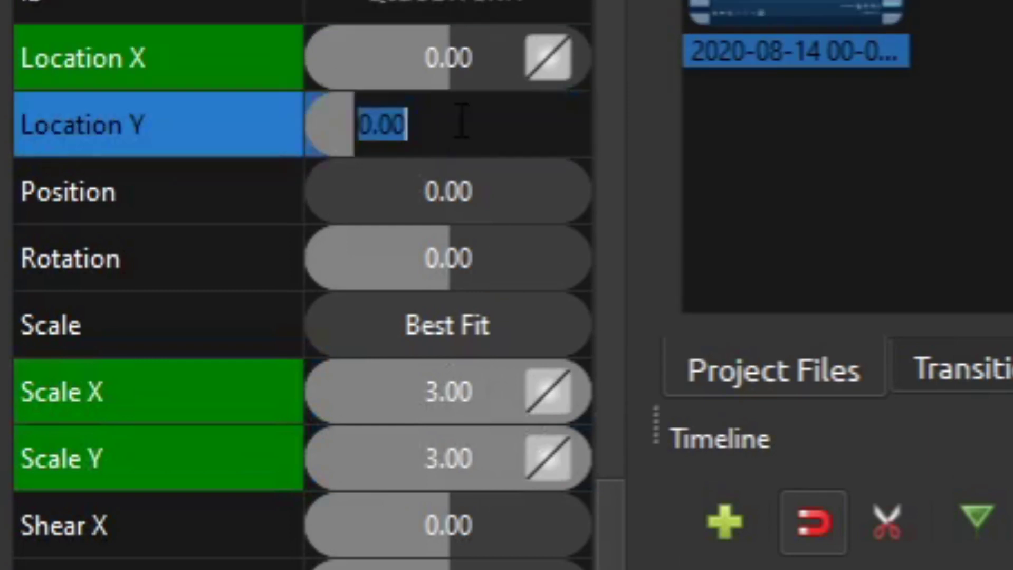
{"action": "double_click", "coordinate": [468, 58]}
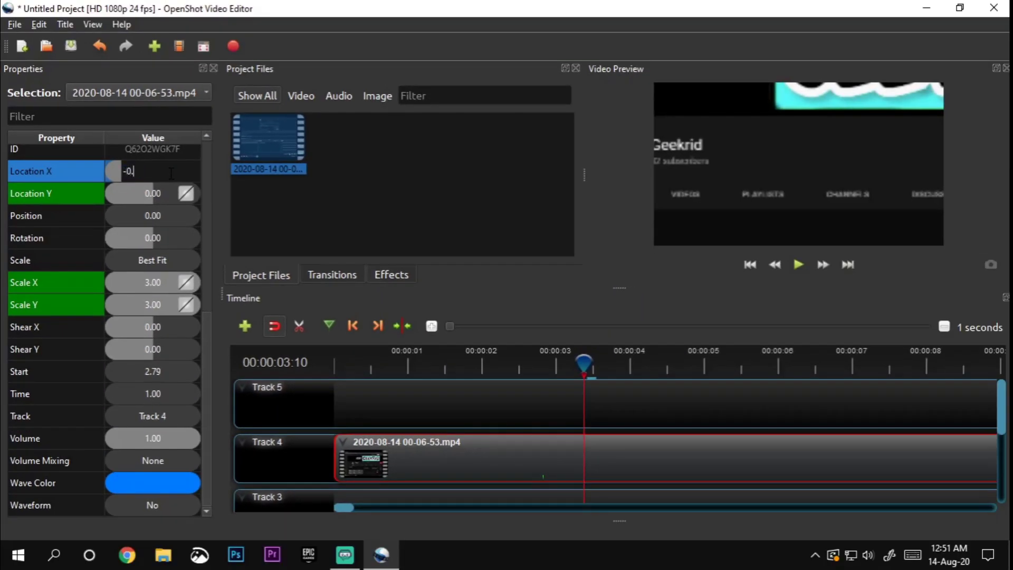
{"action": "type", "text": "-0.80"}
{"action": "key", "text": "Return"}
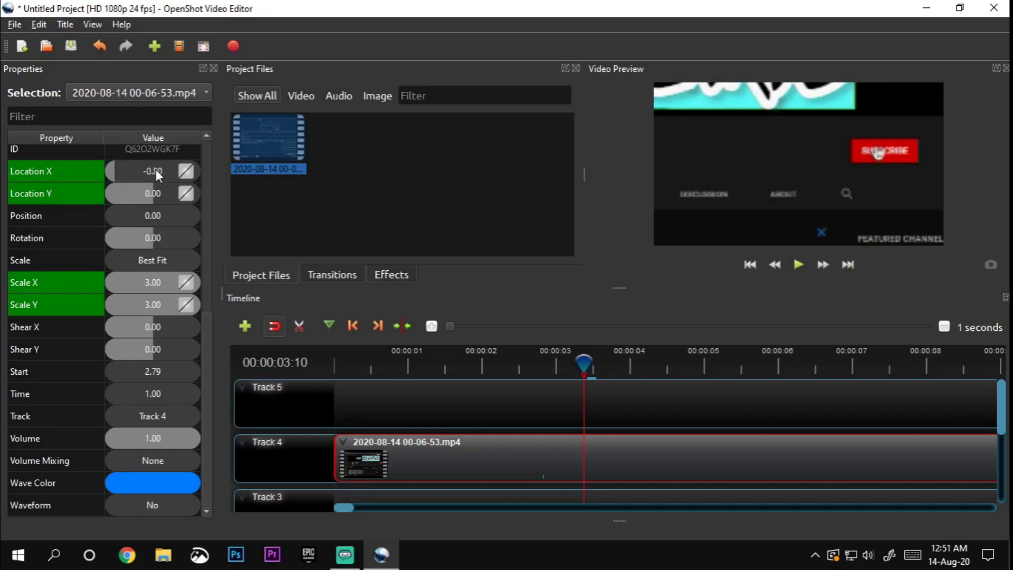
{"action": "double_click", "coordinate": [156, 169]}
{"action": "type", "text": "-"}
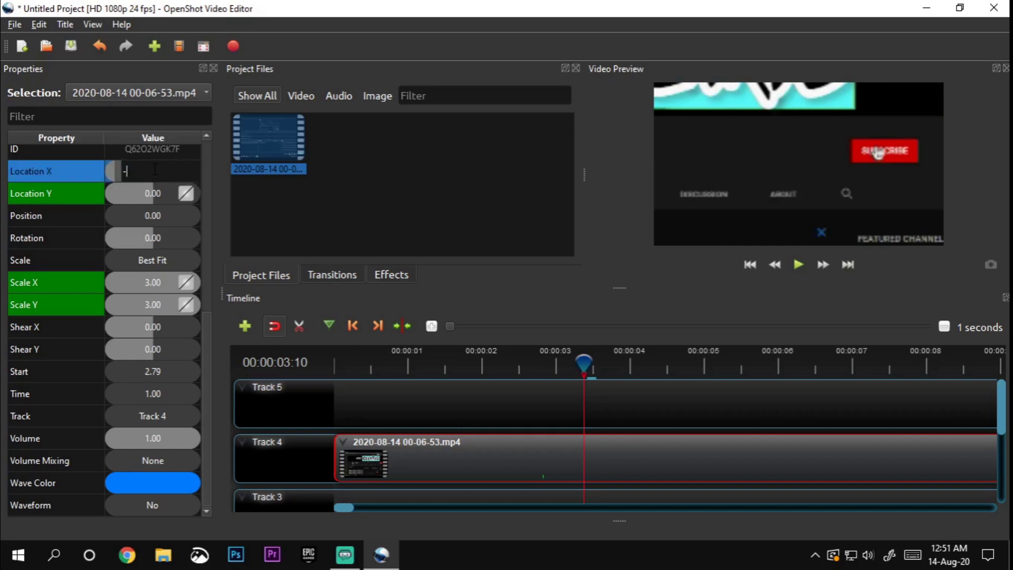
{"action": "type", "text": "0.9"}
{"action": "key", "text": "Return"}
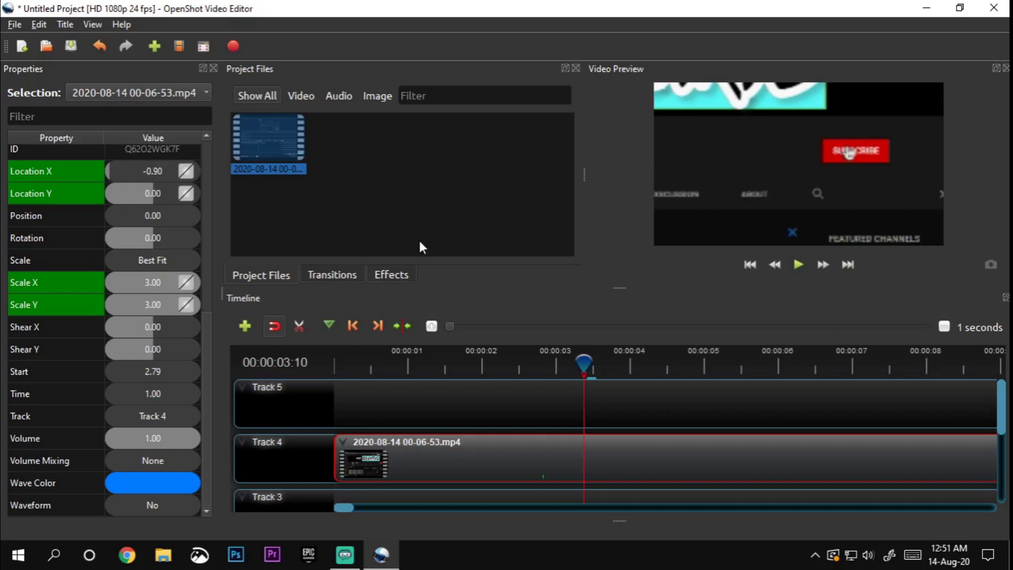
{"action": "left_click_drag", "start_coordinate": [584, 364], "coordinate": [485, 364]}
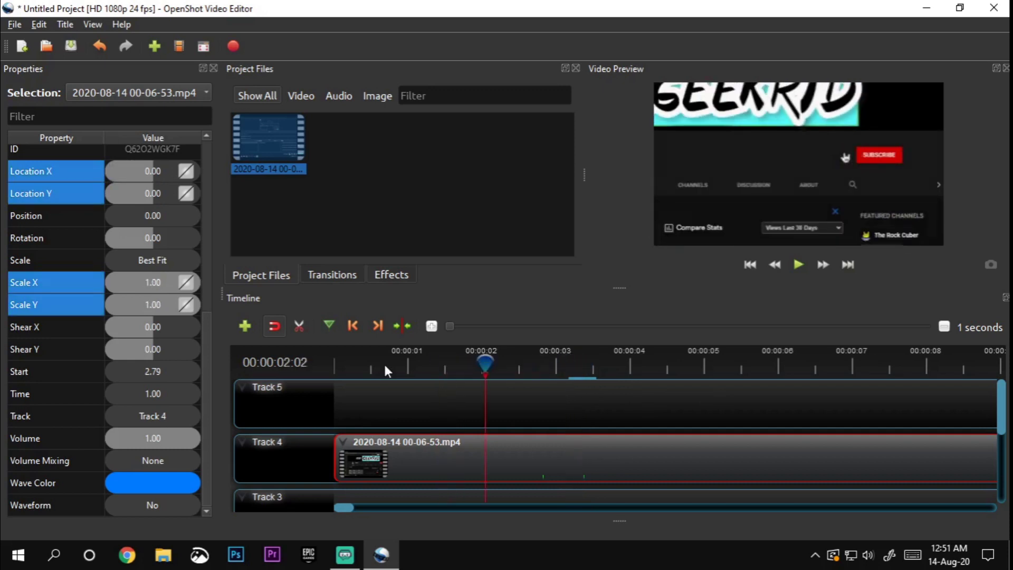
Play the preview from the timeline start to 00:00:08:21, watching the zoom onto the subscribe button
{"action": "left_click", "coordinate": [335, 361]}
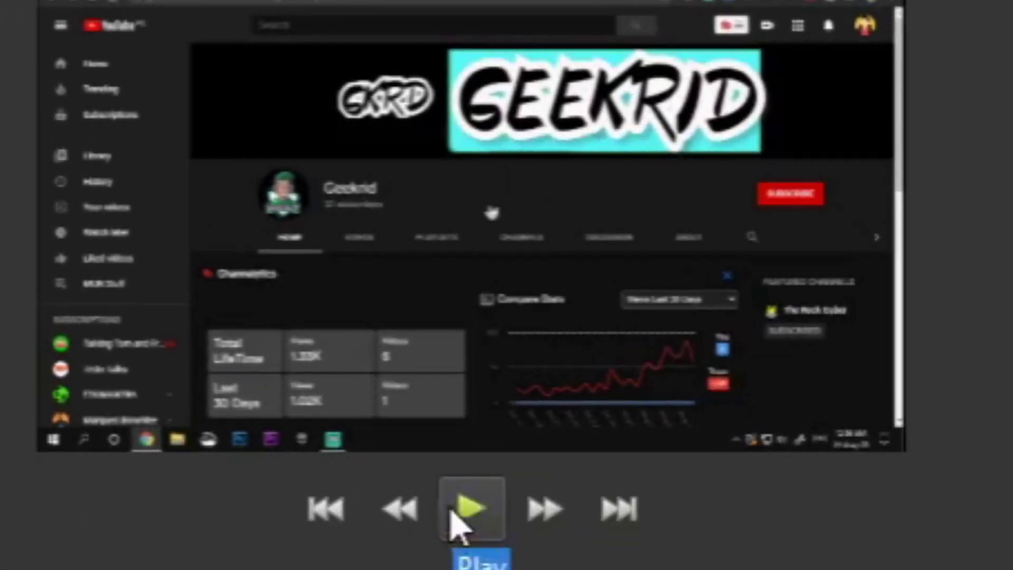
{"action": "left_click", "coordinate": [606, 405]}
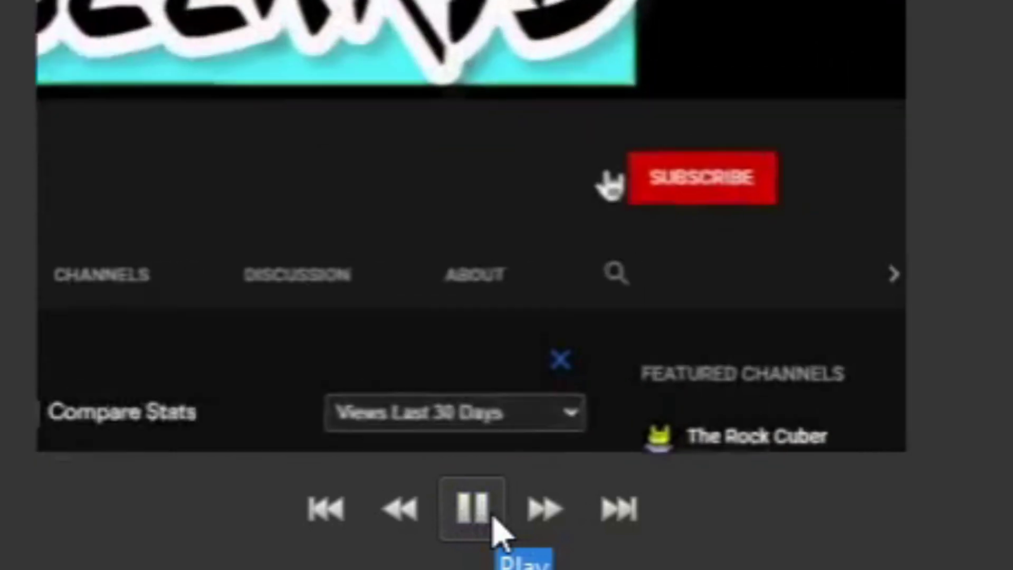
{"action": "left_click", "coordinate": [498, 533]}
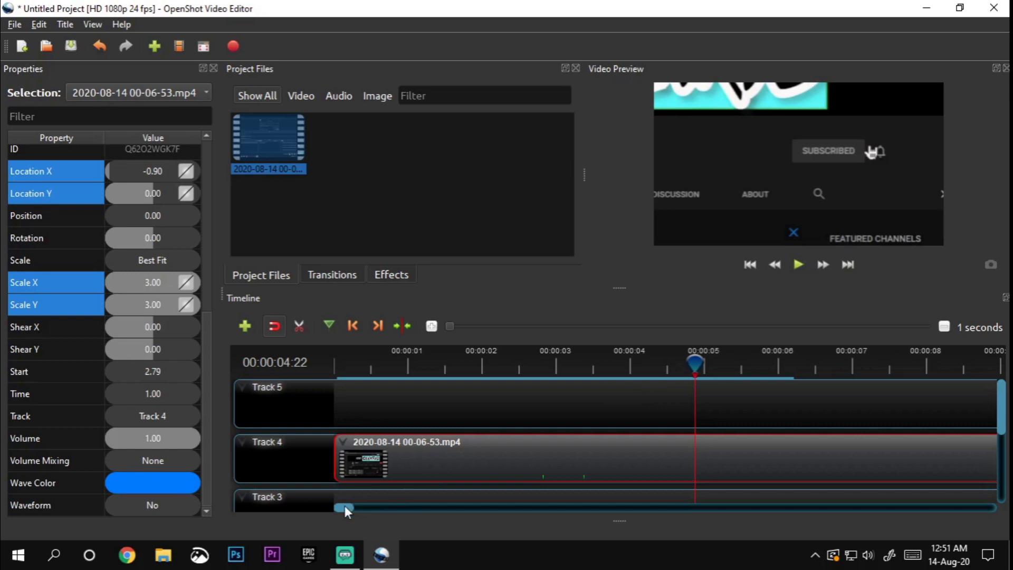
{"action": "left_click", "coordinate": [799, 268]}
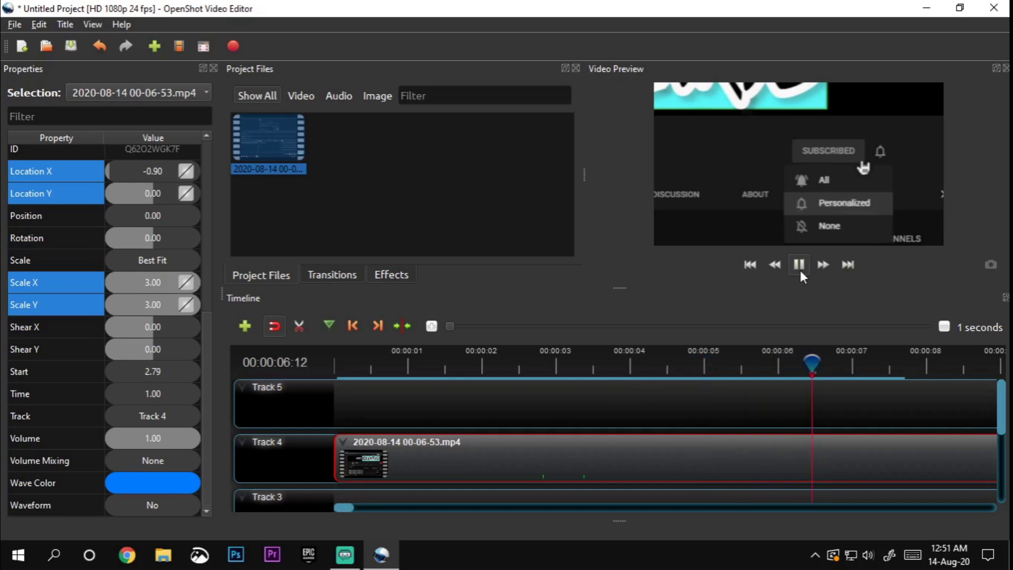
{"action": "left_click", "coordinate": [800, 270]}
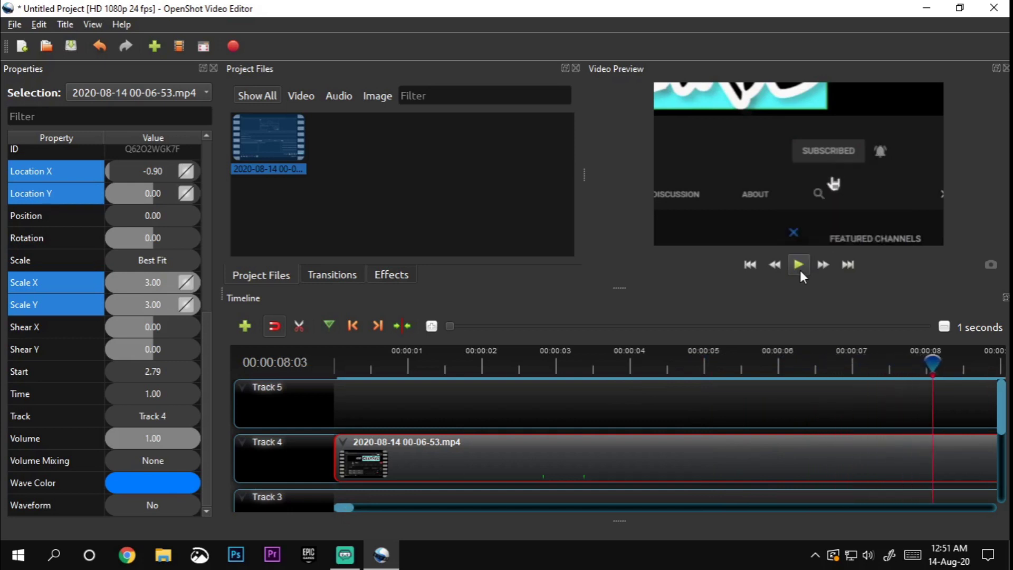
{"action": "left_click", "coordinate": [800, 270]}
{"action": "left_click", "coordinate": [800, 270]}
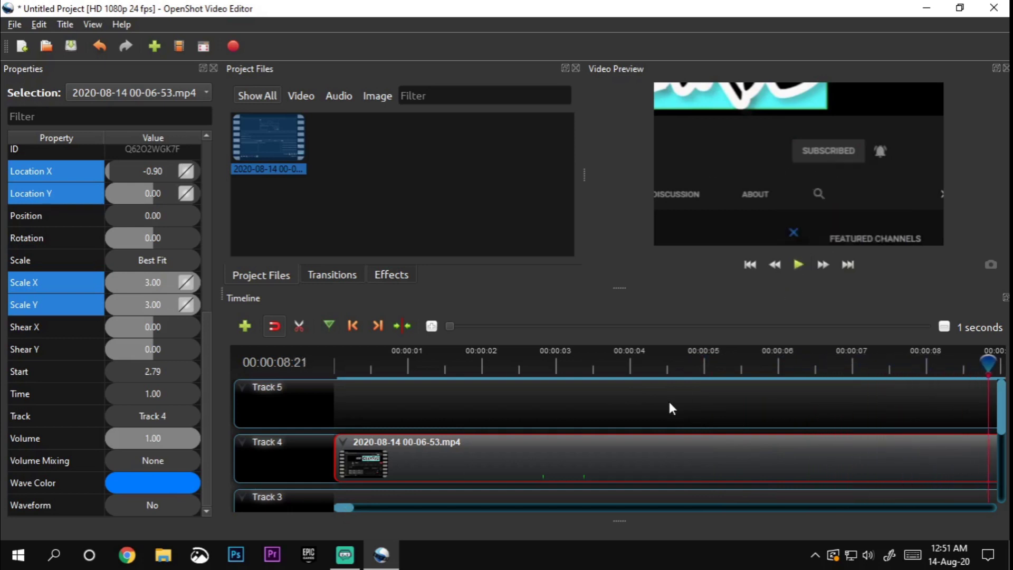
At 00:00:08:15, insert Scale Y and Scale X hold keyframes
{"action": "key", "text": "Left"}
{"action": "key", "text": "Left"}
{"action": "key", "text": "Left"}
{"action": "key", "text": "Left"}
{"action": "key", "text": "Left"}
{"action": "key", "text": "Left"}
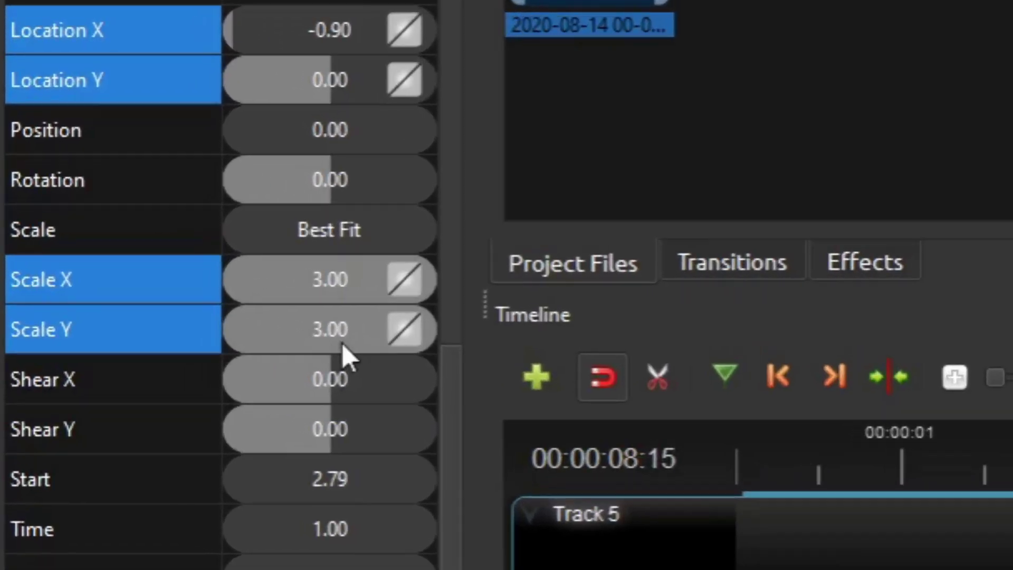
{"action": "right_click", "coordinate": [342, 342]}
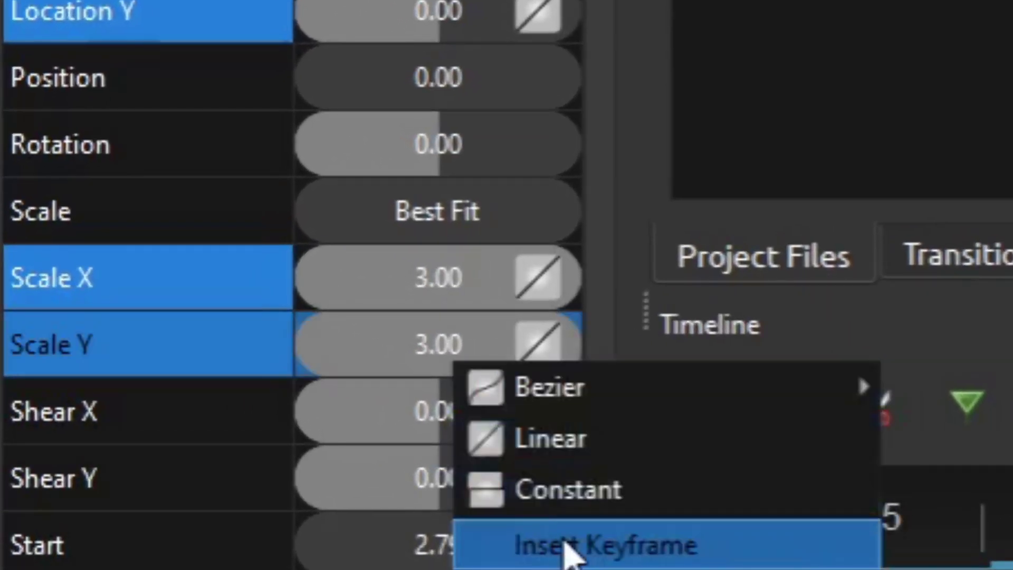
{"action": "left_click", "coordinate": [564, 546]}
{"action": "right_click", "coordinate": [463, 254]}
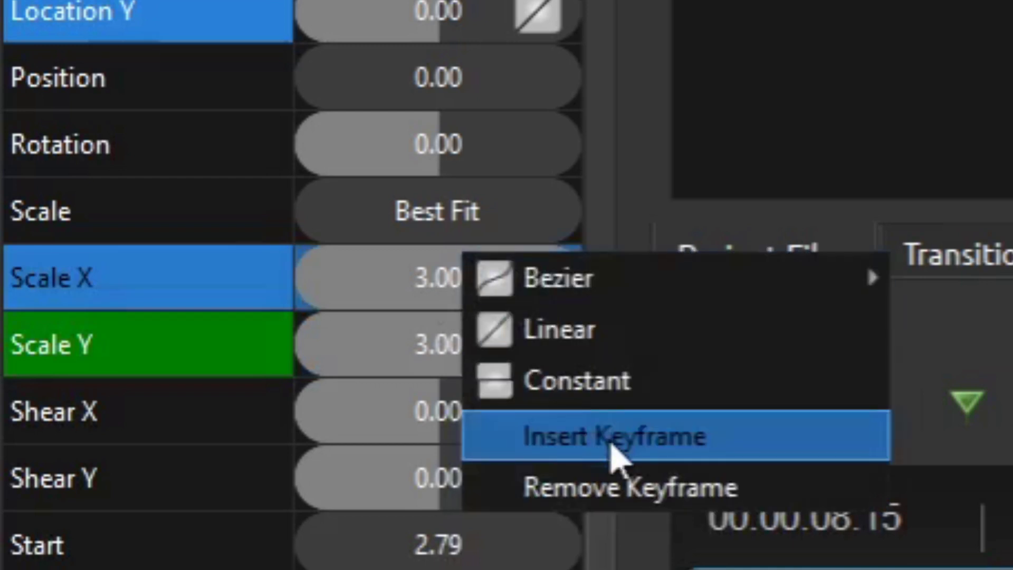
{"action": "left_click", "coordinate": [612, 457]}
Insert Location Y and Location X hold keyframes at 00:00:08:15
{"action": "scroll", "coordinate": [441, 86], "scroll_direction": "up", "scroll_amount": 3}
{"action": "right_click", "coordinate": [452, 126]}
{"action": "left_click", "coordinate": [541, 316]}
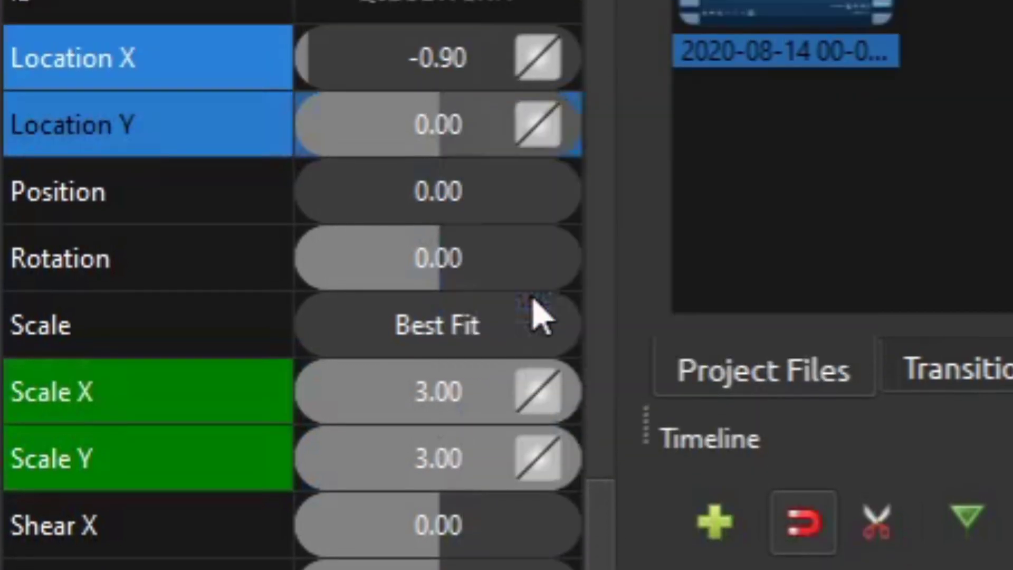
{"action": "left_click", "coordinate": [464, 57]}
{"action": "right_click", "coordinate": [464, 57]}
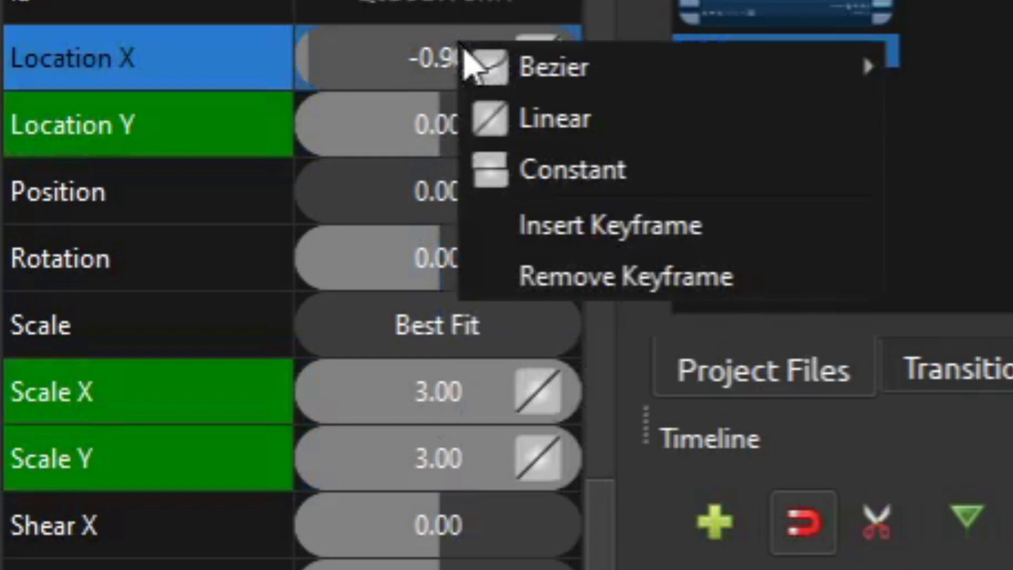
{"action": "left_click", "coordinate": [593, 232]}
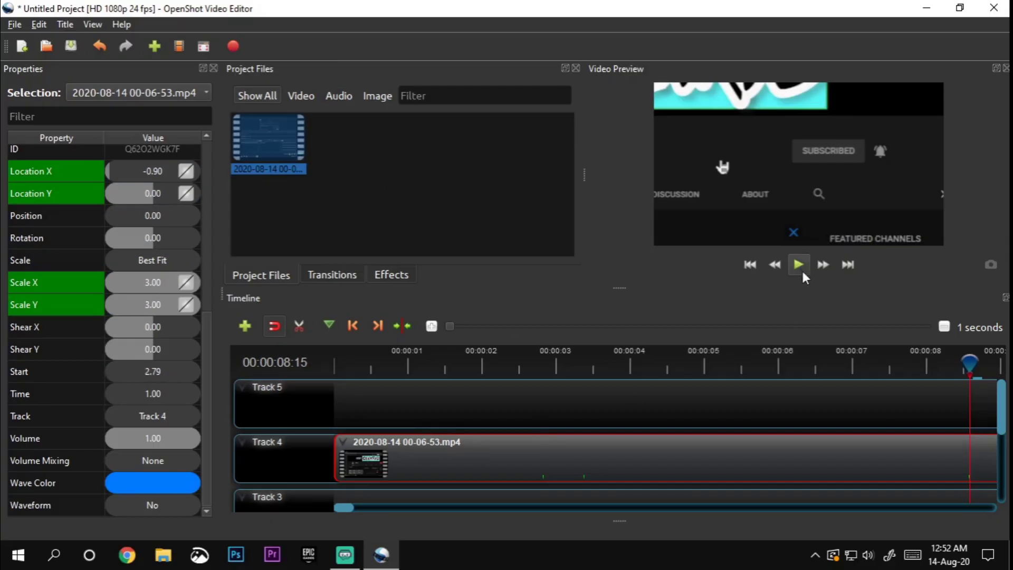
{"action": "left_click", "coordinate": [799, 266]}
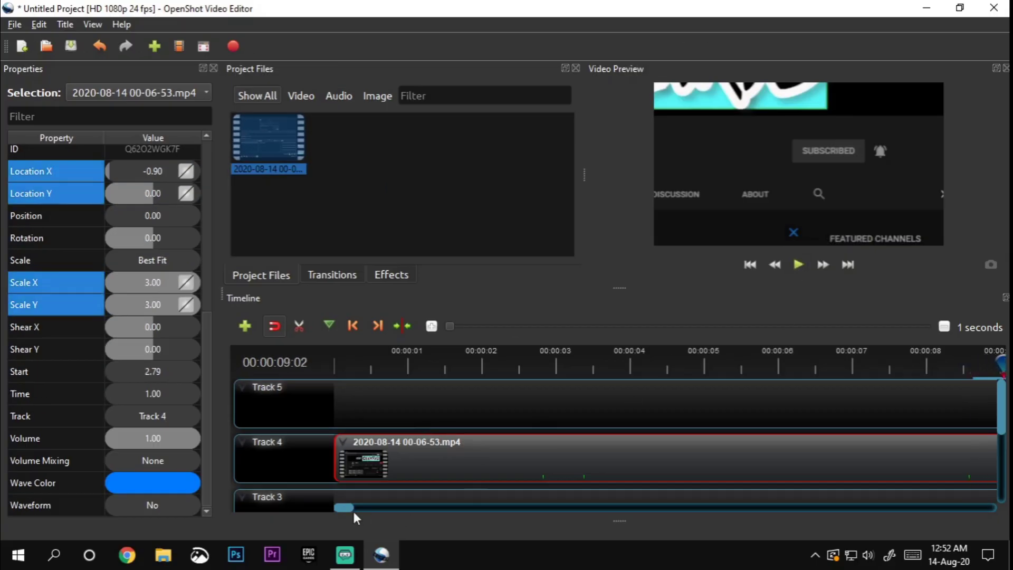
Insert Scale Y, Scale X, Location Y and Location X keyframes at 00:00:09:02
{"action": "left_click_drag", "start_coordinate": [341, 508], "coordinate": [351, 508]}
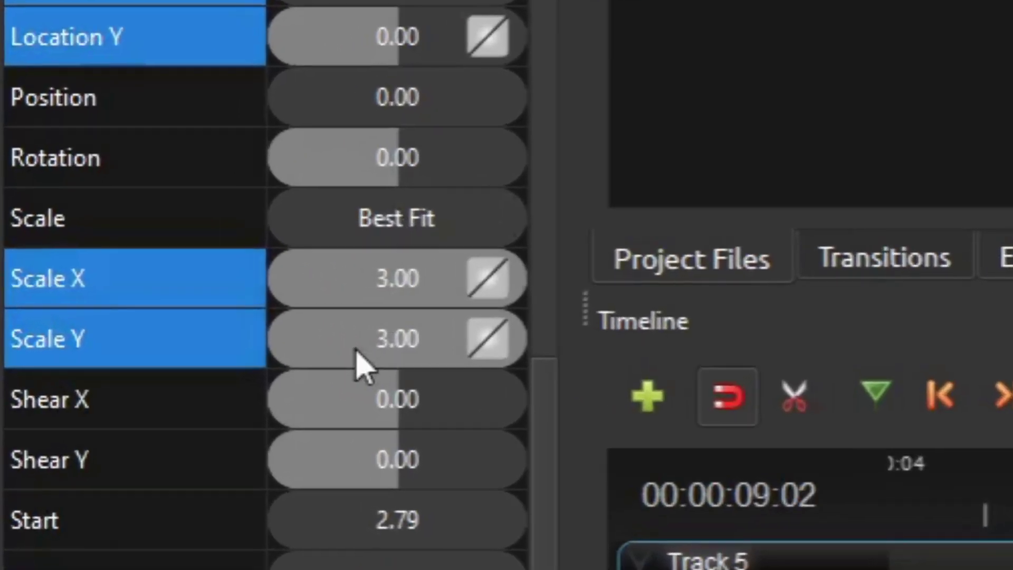
{"action": "right_click", "coordinate": [267, 324]}
{"action": "left_click", "coordinate": [343, 437]}
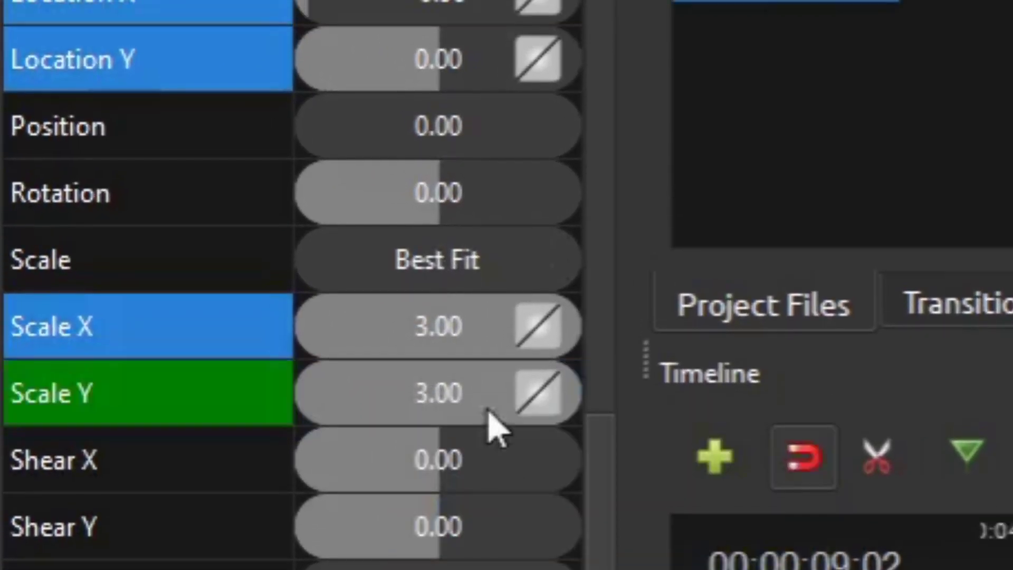
{"action": "right_click", "coordinate": [470, 333]}
{"action": "left_click", "coordinate": [525, 511]}
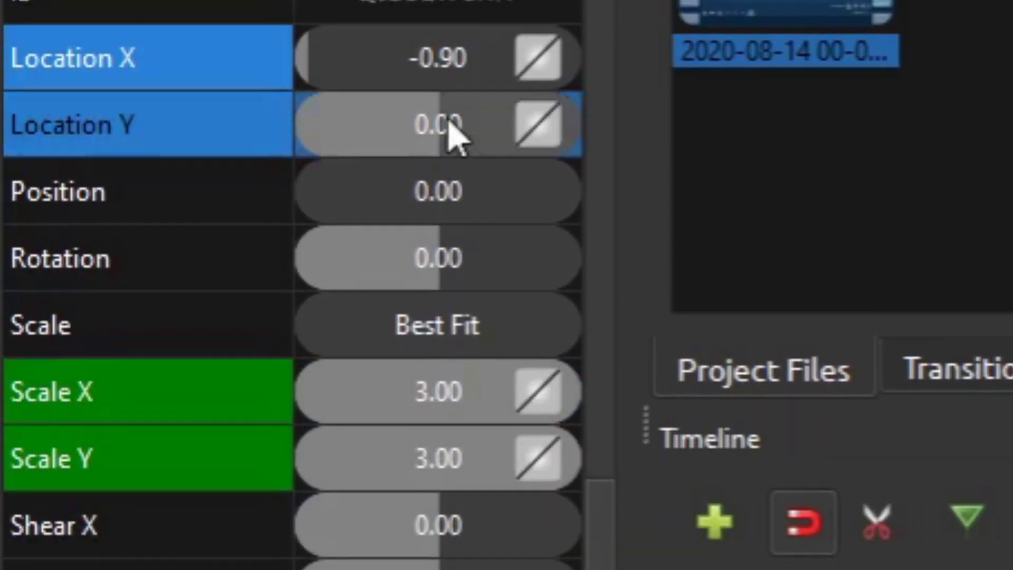
{"action": "right_click", "coordinate": [449, 127]}
{"action": "left_click", "coordinate": [568, 311]}
{"action": "right_click", "coordinate": [411, 32]}
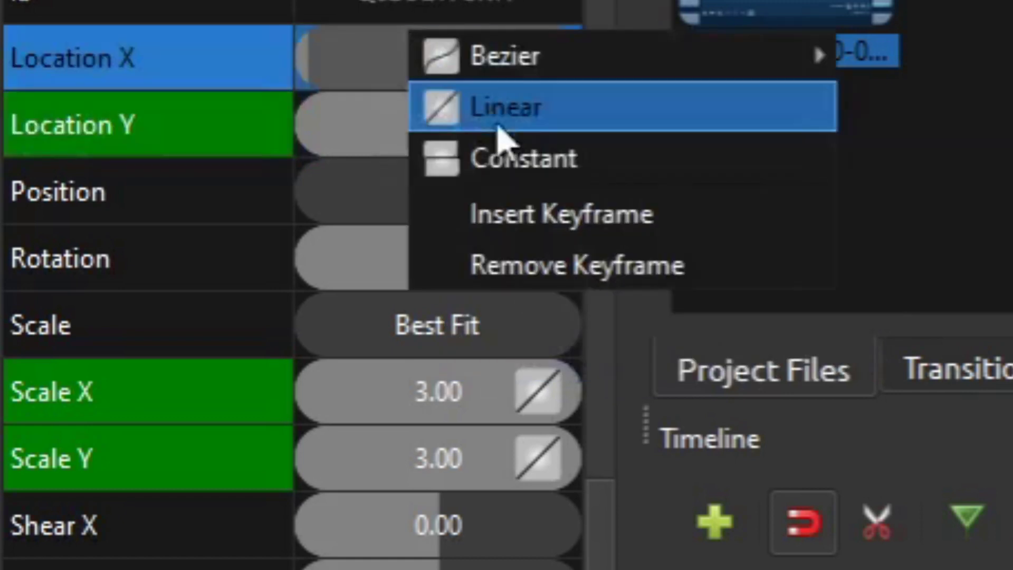
{"action": "left_click", "coordinate": [504, 216]}
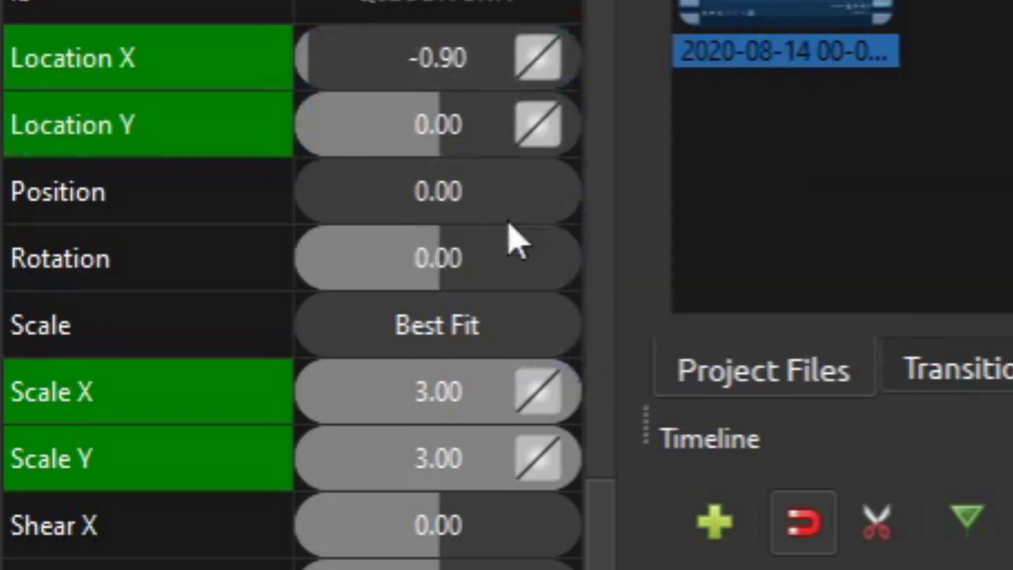
Set Scale X and Scale Y to 1.00 and Location X to 0.00
{"action": "double_click", "coordinate": [442, 410]}
{"action": "type", "text": "1"}
{"action": "key", "text": "Return"}
{"action": "double_click", "coordinate": [442, 465]}
{"action": "type", "text": "1"}
{"action": "key", "text": "Return"}
{"action": "double_click", "coordinate": [425, 75]}
{"action": "type", "text": "0"}
{"action": "key", "text": "Return"}
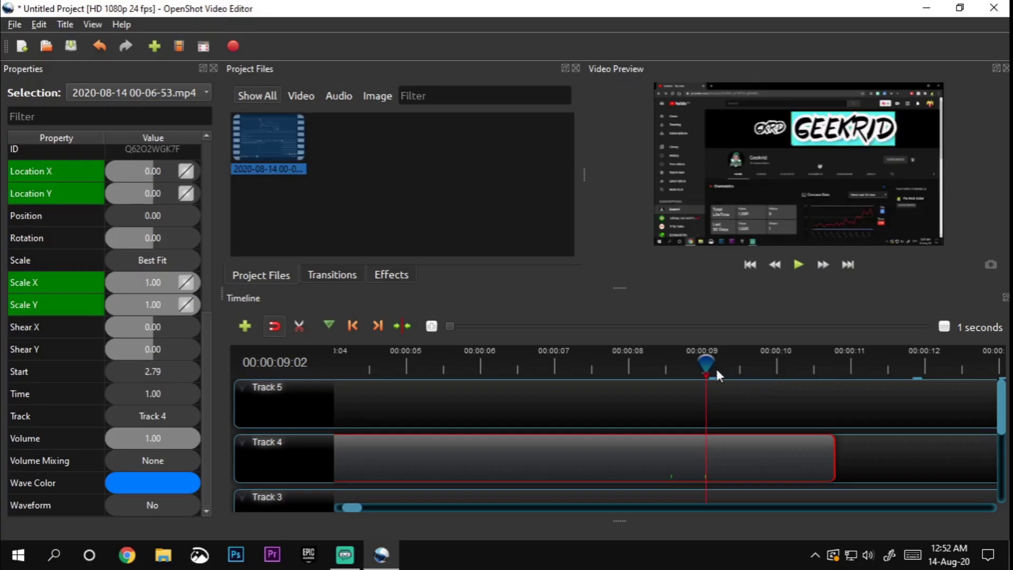
{"action": "key", "text": "Home"}
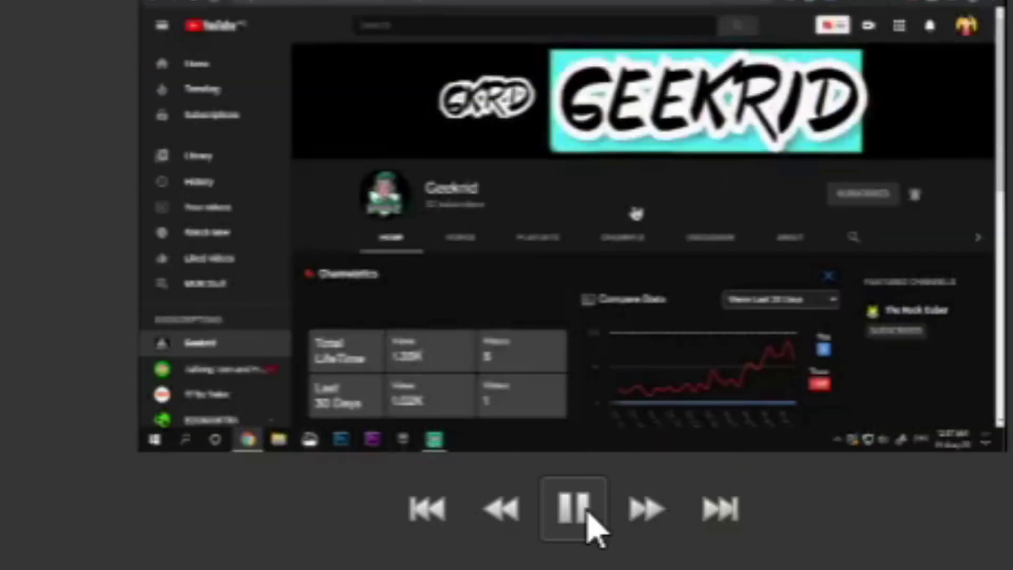
{"action": "left_click", "coordinate": [588, 513]}
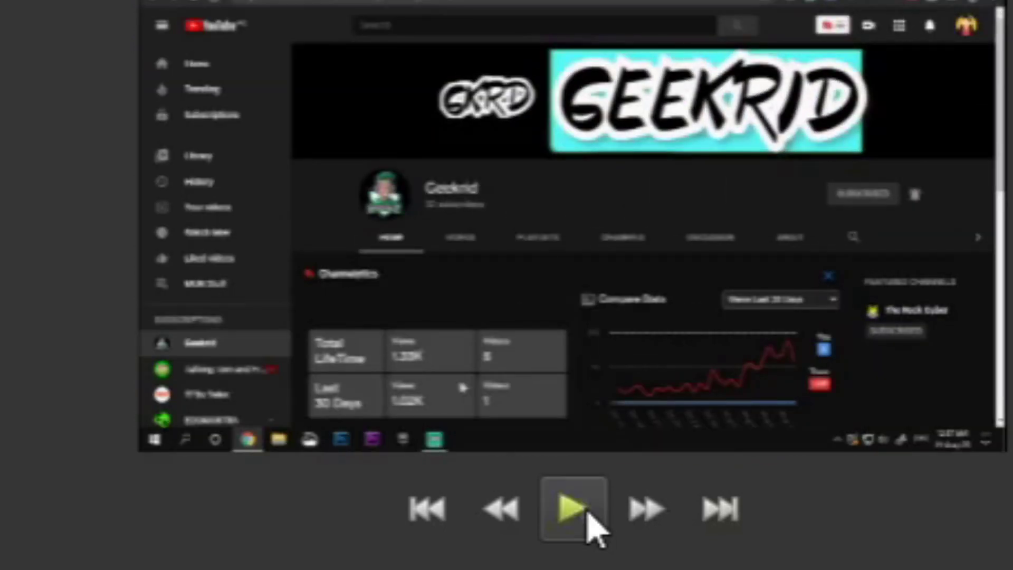